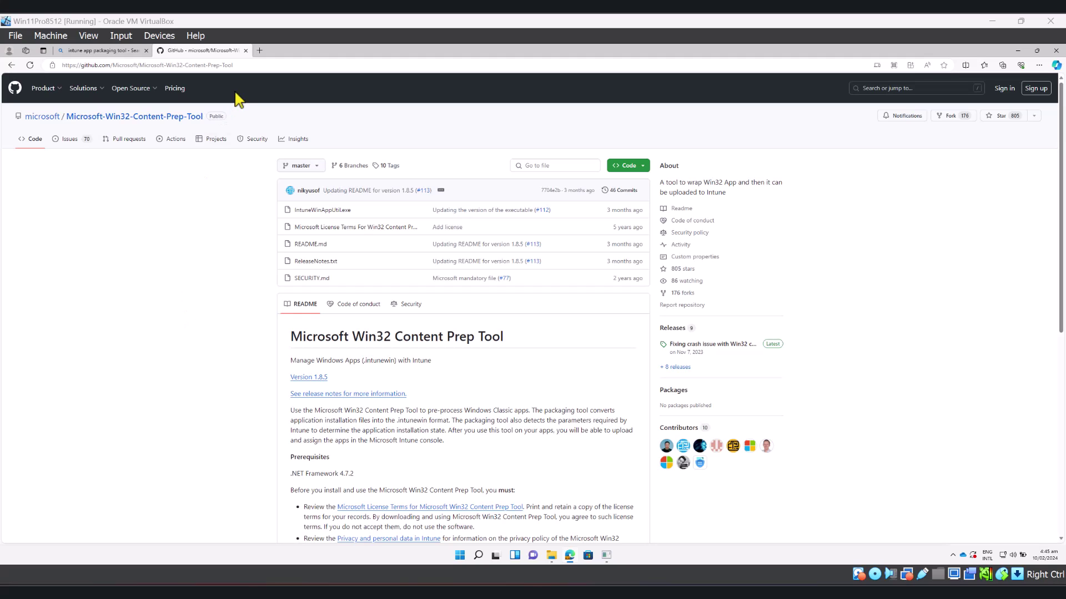
# Step: Show the GitHub repository's Code dropdown with its HTTPS clone URL and Download ZIP option
pyautogui.click(260, 73)
pyautogui.click(259, 73)
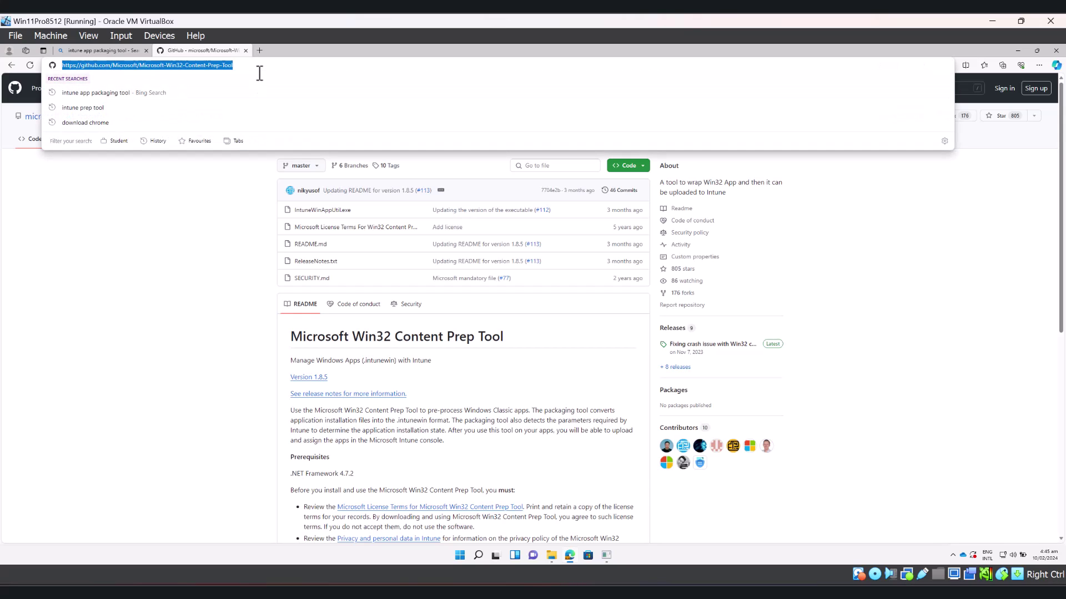
pyautogui.click(155, 251)
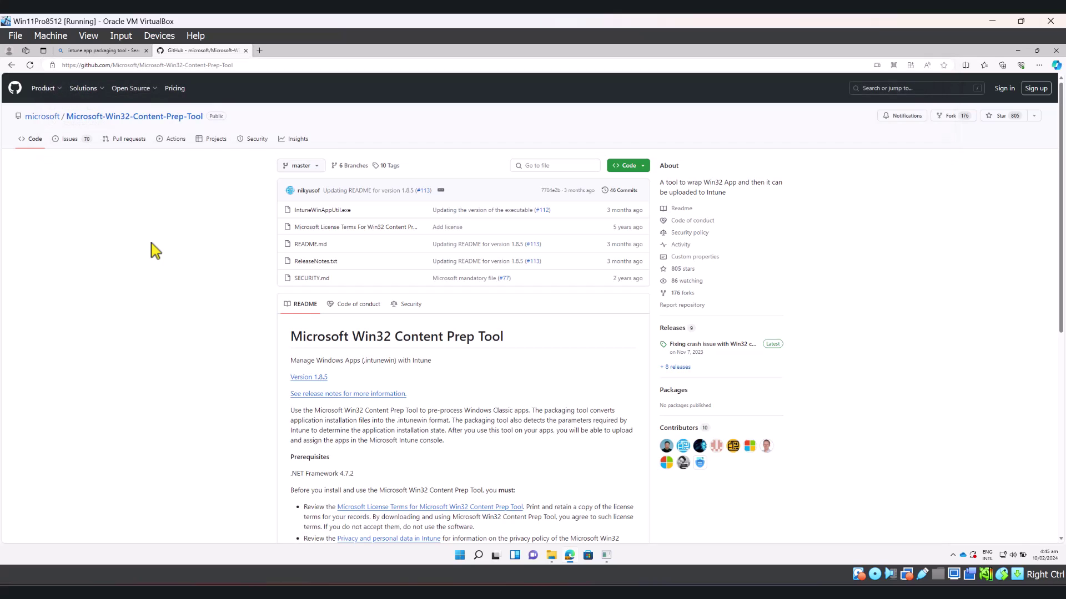
pyautogui.click(642, 165)
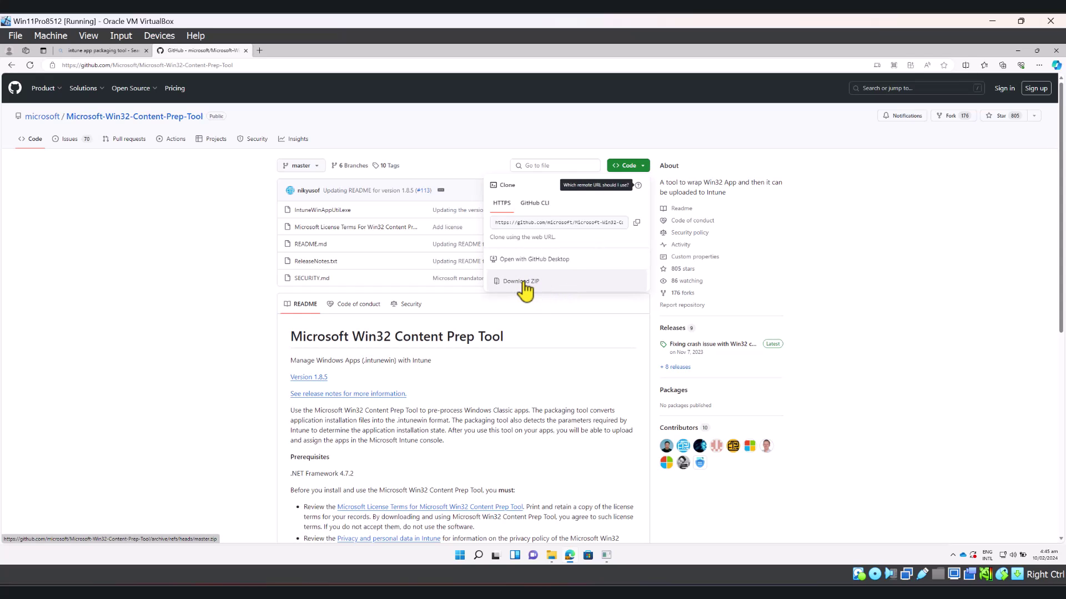
pyautogui.click(551, 556)
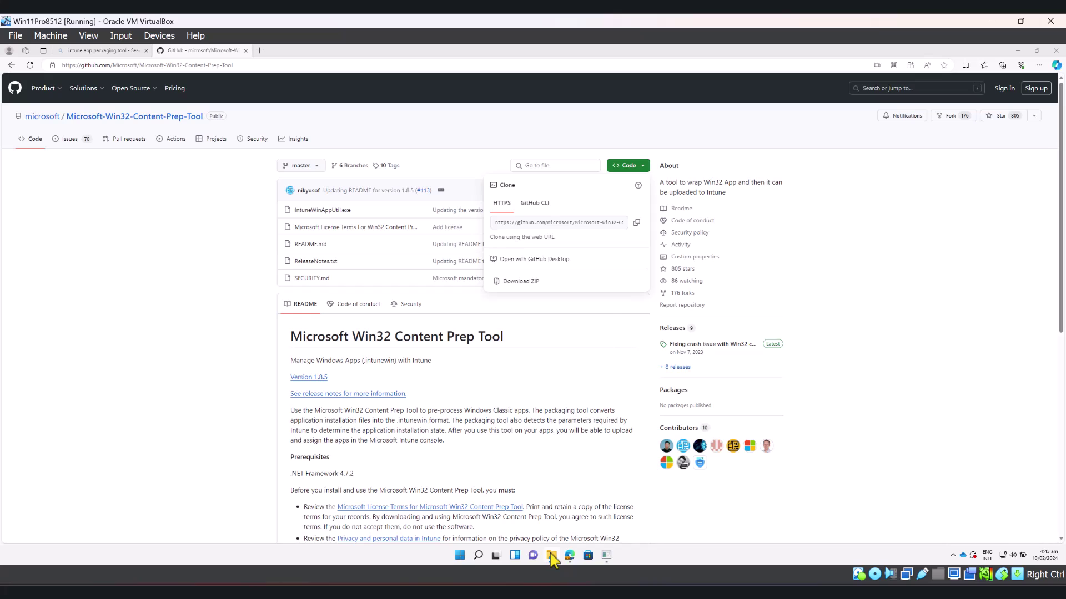
# Step: In Downloads, view the tool zip's Extract All option without extracting, then select the extracted folder
pyautogui.click(552, 557)
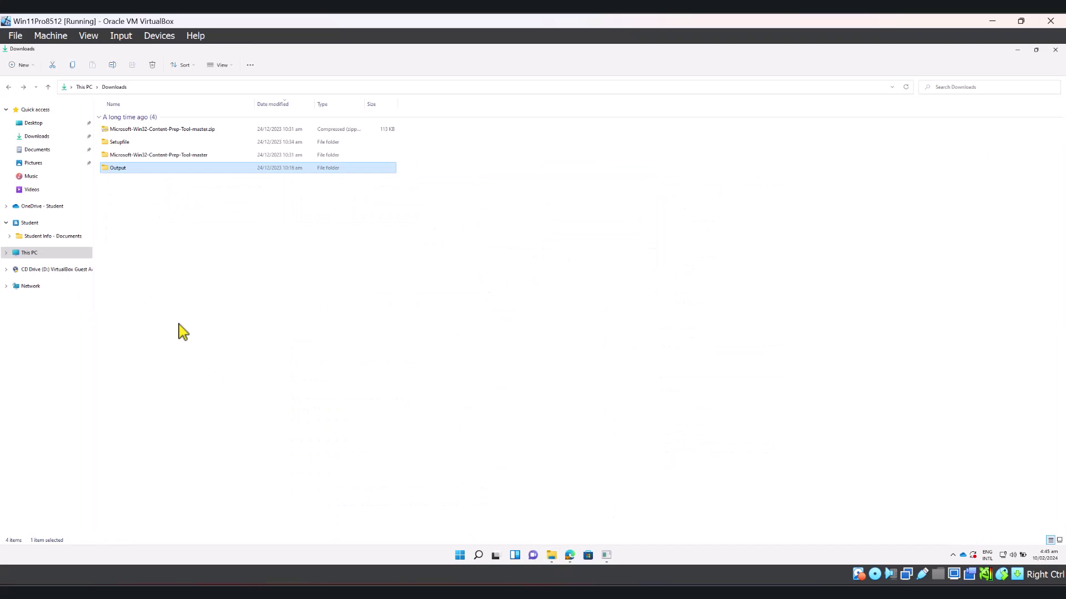
pyautogui.click(139, 131)
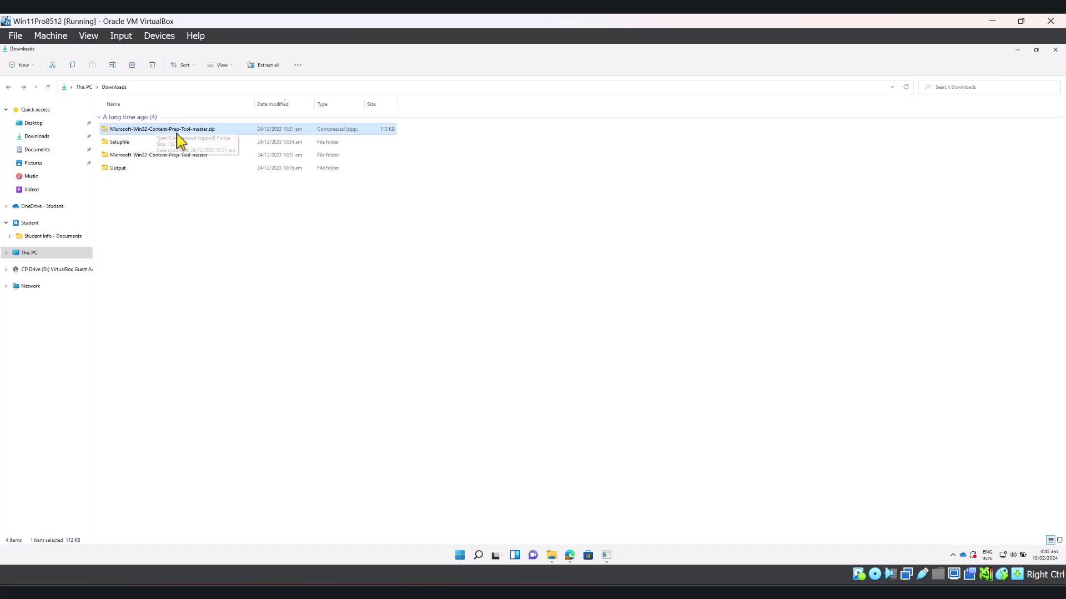
pyautogui.rightClick(212, 134)
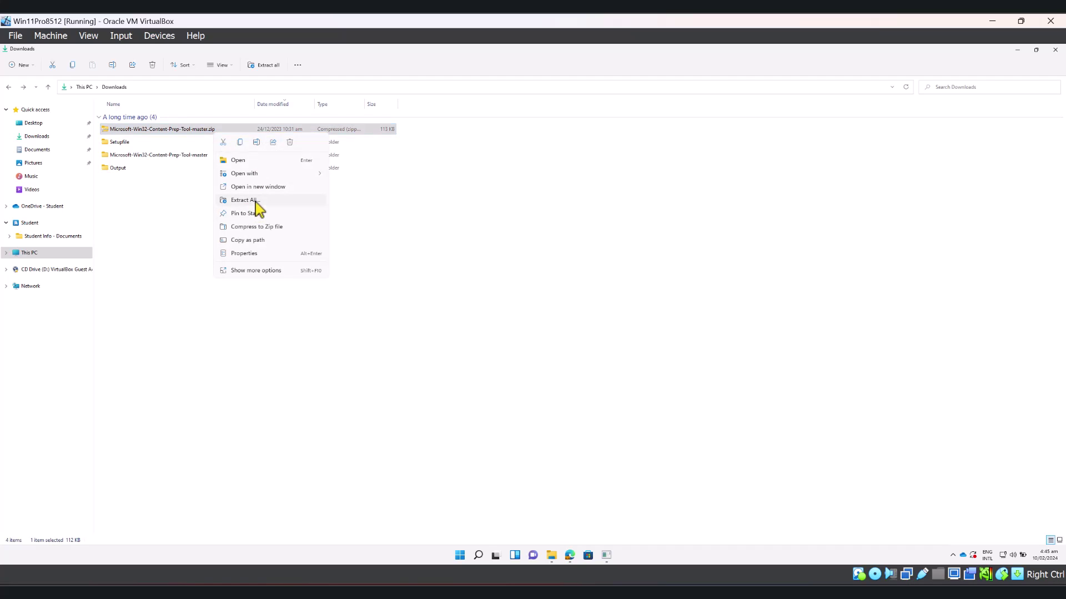
pyautogui.click(177, 229)
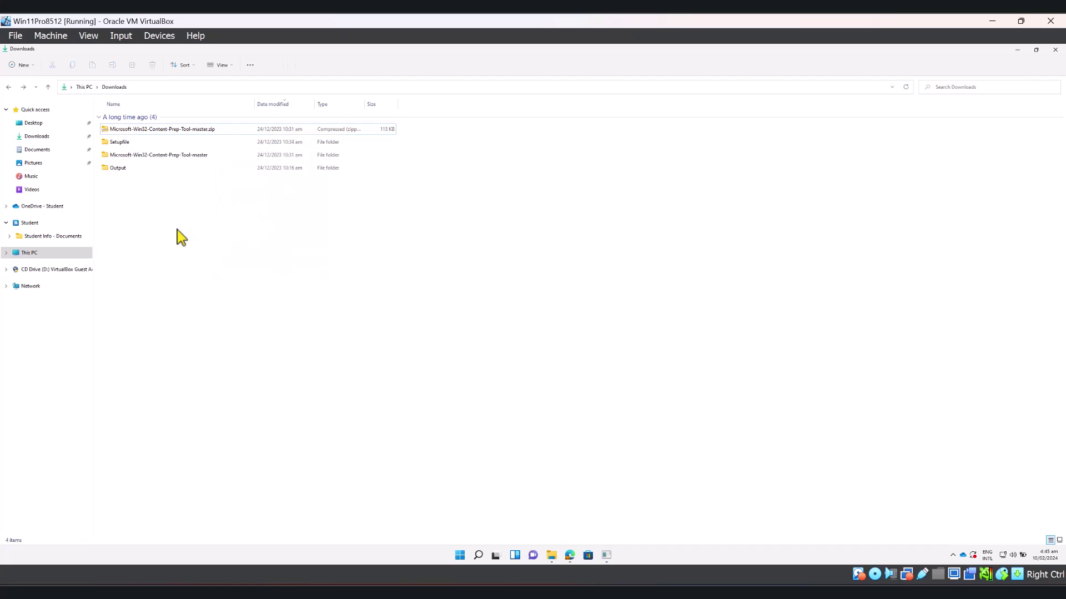
pyautogui.click(134, 156)
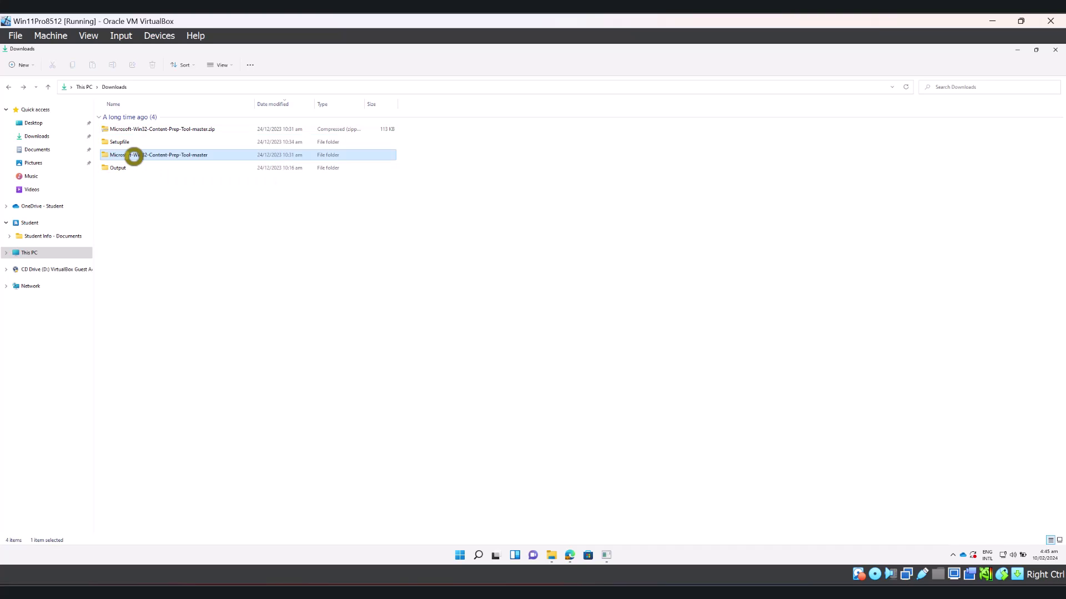
# Step: Open Microsoft-Win32-Content-Prep-Tool-master and its inner subfolder showing IntuneWinAppUtil.exe and README.md
pyautogui.doubleClick(134, 156)
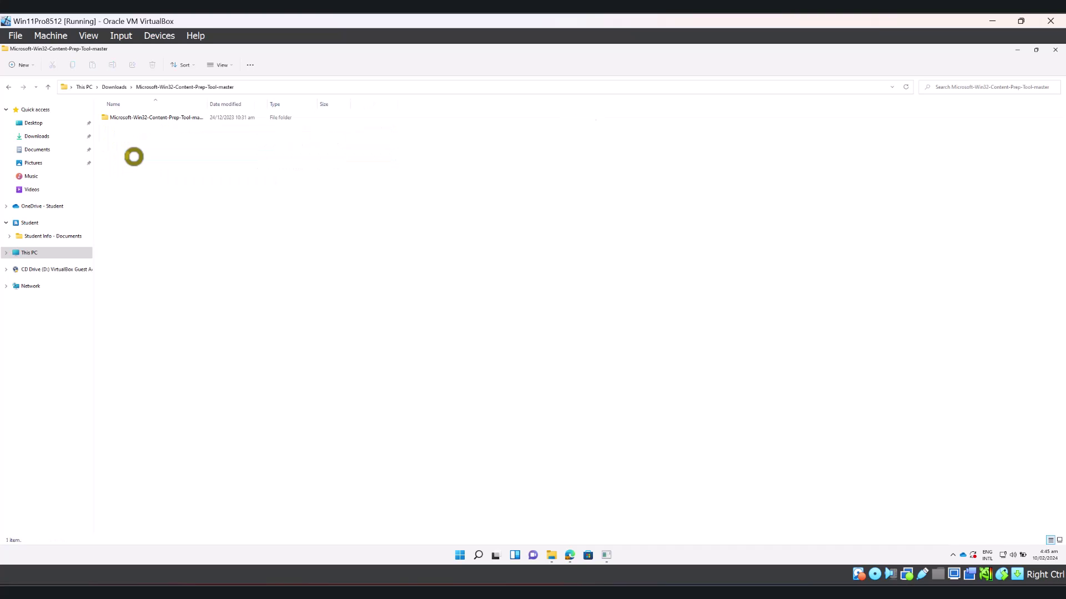
pyautogui.click(148, 120)
pyautogui.doubleClick(148, 120)
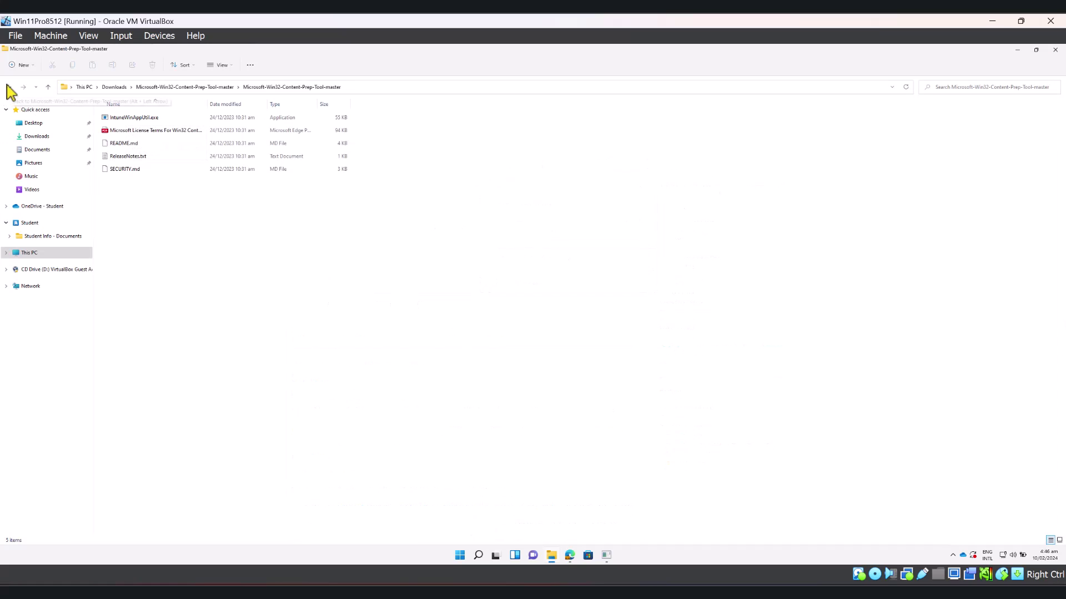
# Step: Open Setupfile to confirm it holds only ChromeSetup.exe, then return to Downloads
pyautogui.click(9, 90)
pyautogui.click(10, 91)
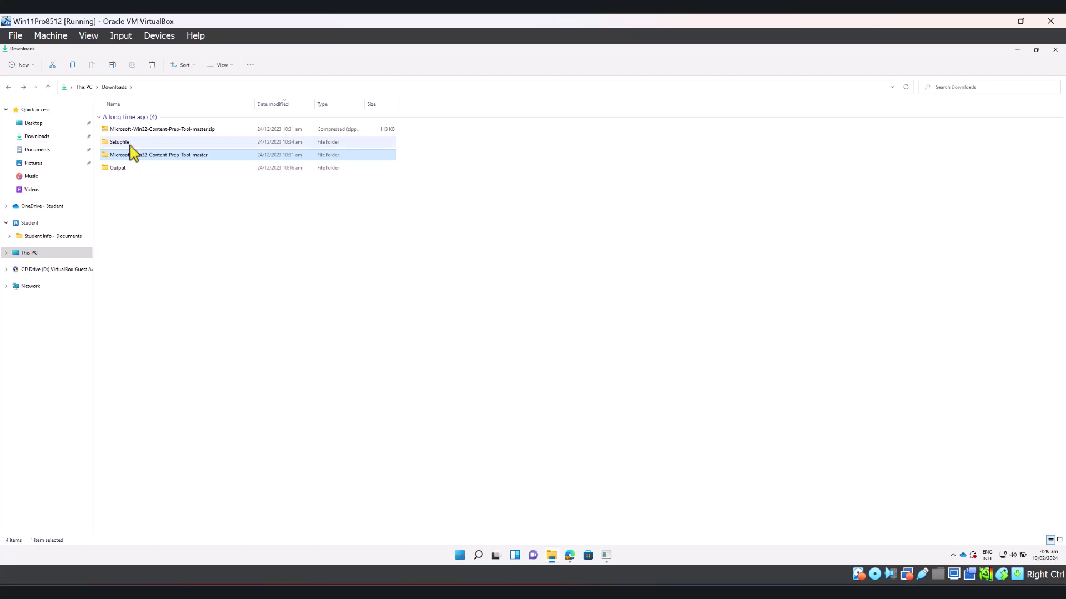
pyautogui.click(131, 146)
pyautogui.doubleClick(130, 145)
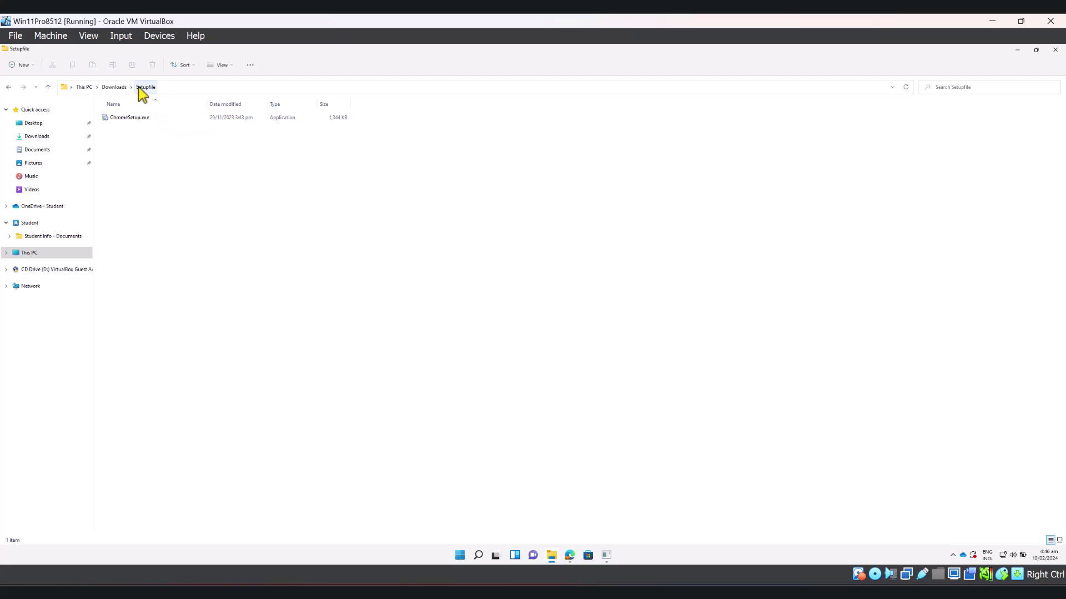
pyautogui.click(113, 87)
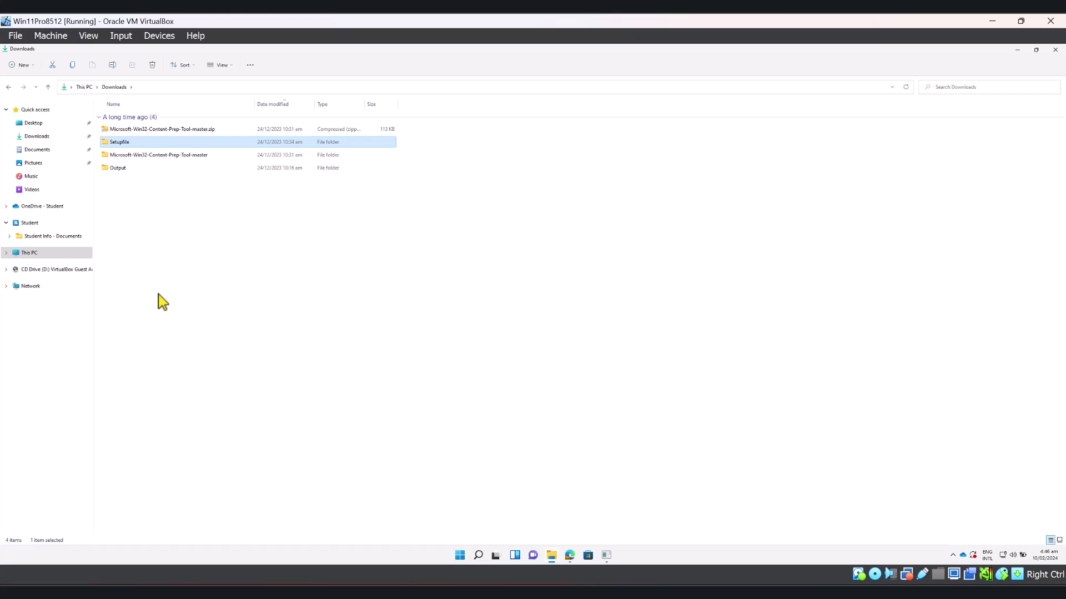
pyautogui.click(126, 169)
pyautogui.doubleClick(126, 168)
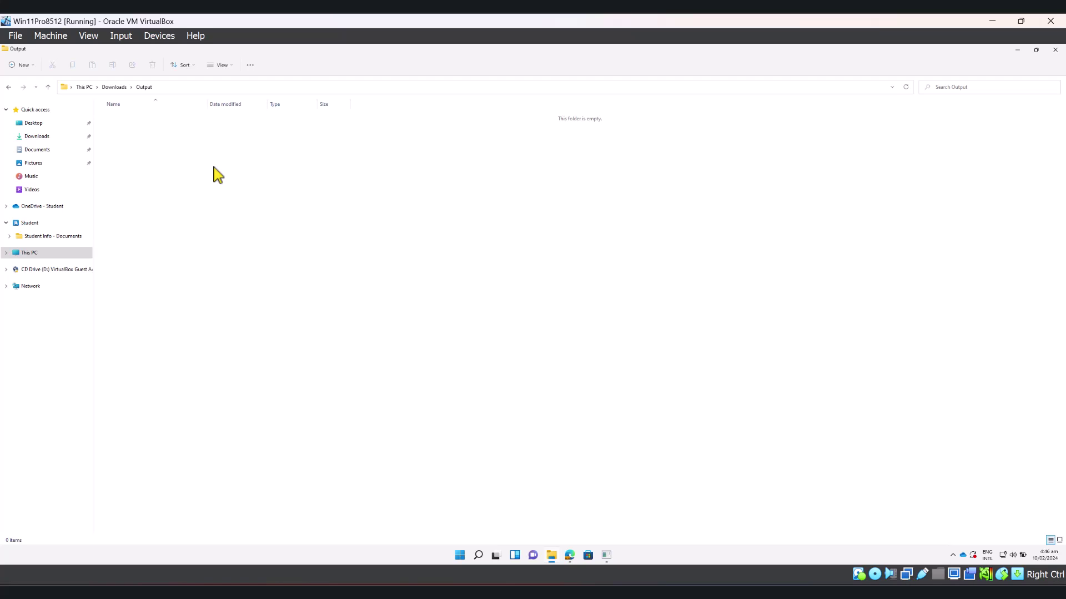
pyautogui.click(113, 87)
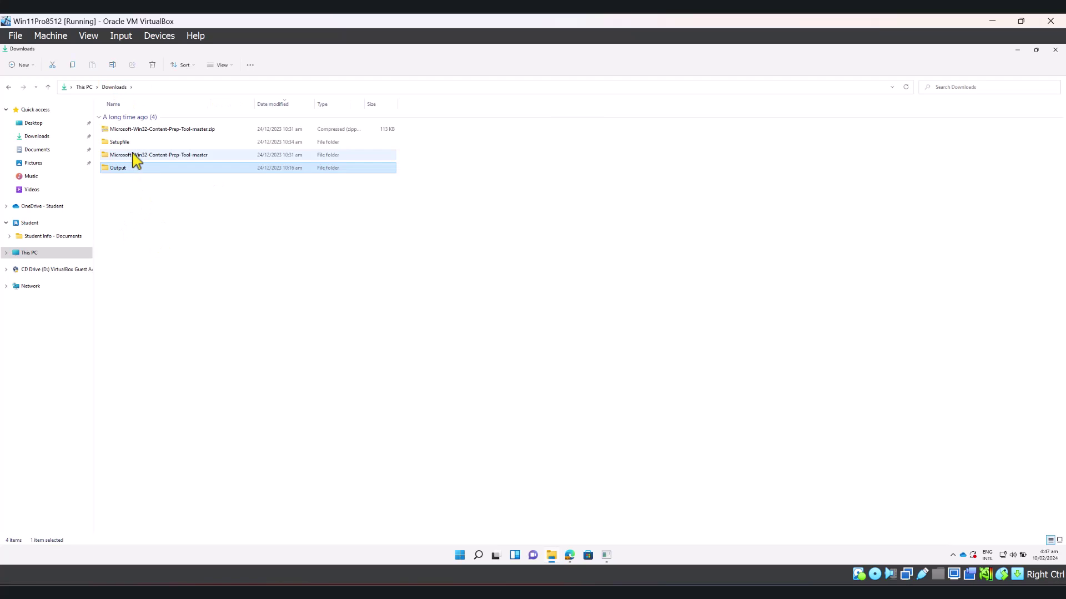
pyautogui.moveTo(127, 144)
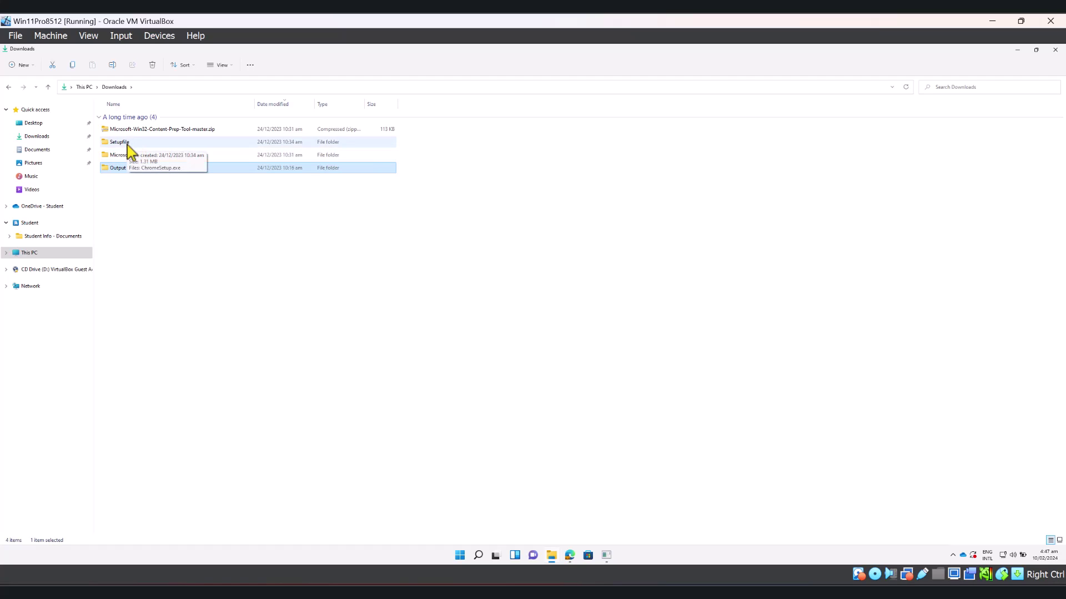
pyautogui.click(126, 143)
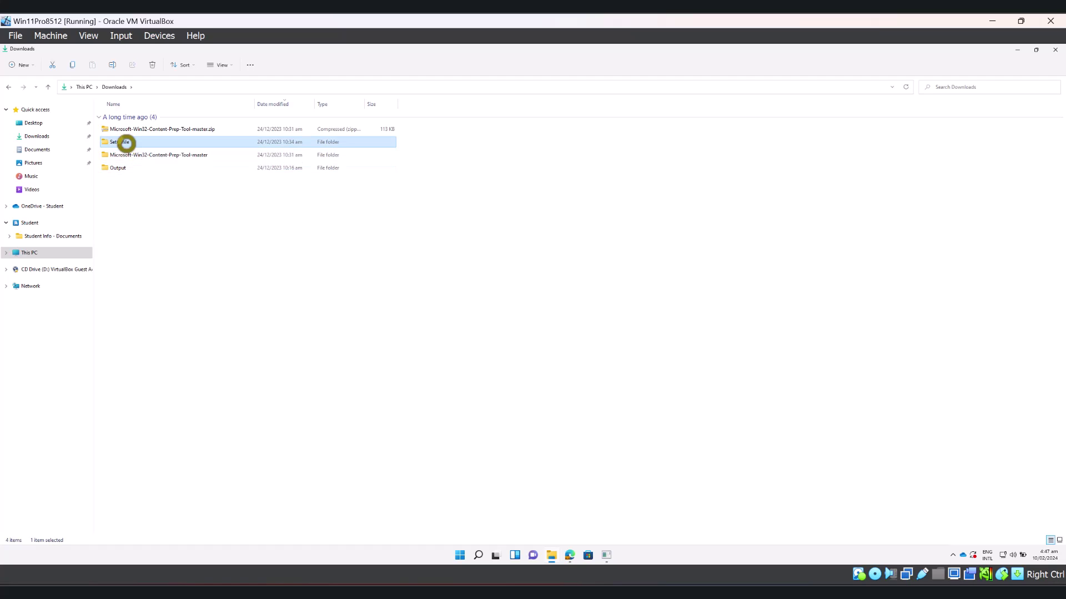
pyautogui.doubleClick(126, 144)
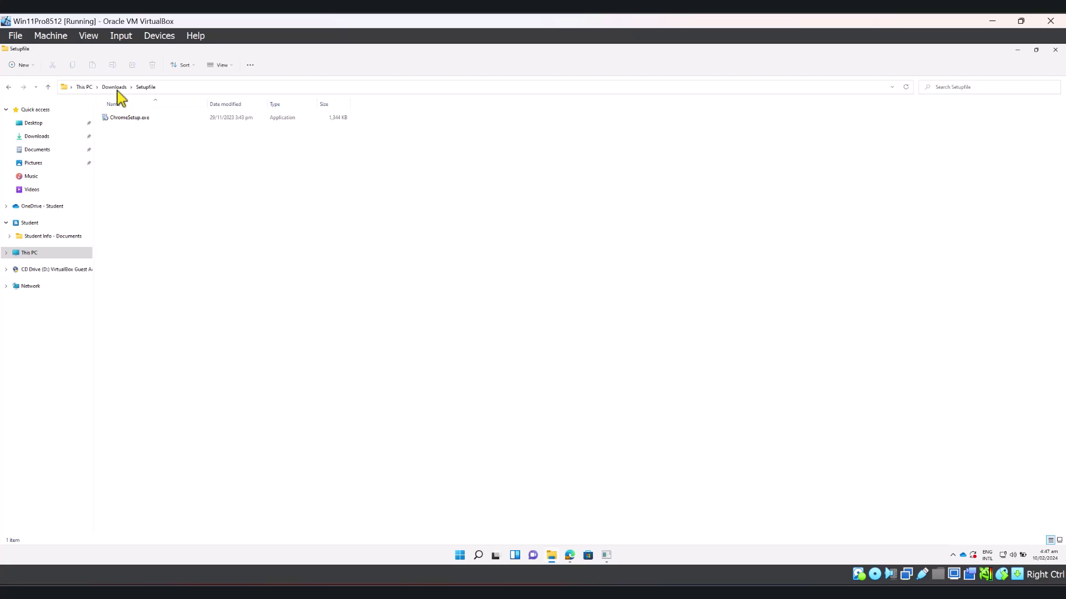
pyautogui.click(9, 87)
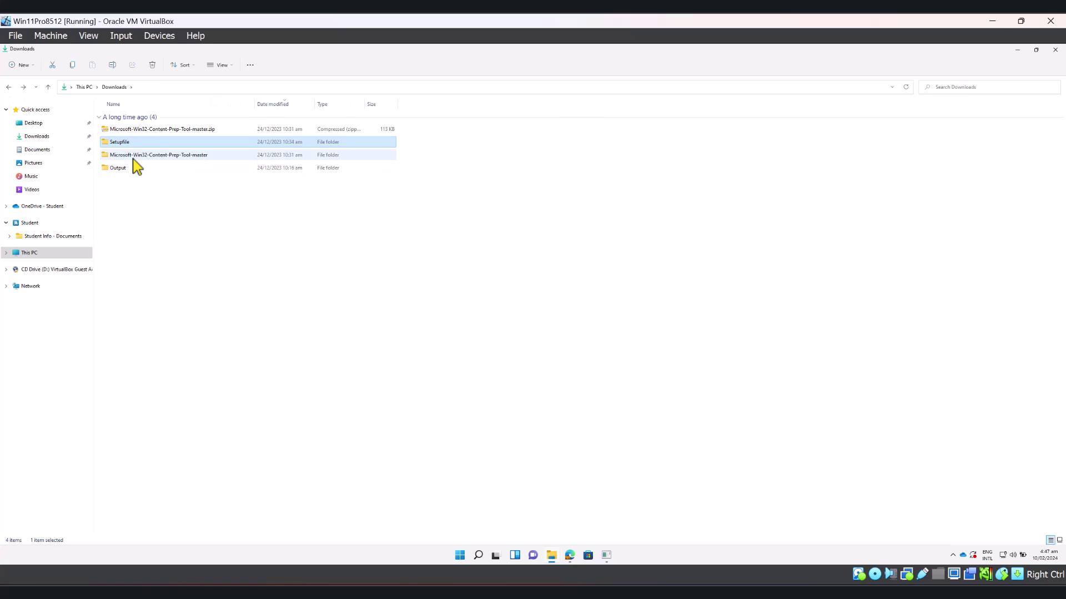
# Step: Launch IntuneWinAppUtil.exe from the inner tool folder and move its console window aside
pyautogui.doubleClick(134, 159)
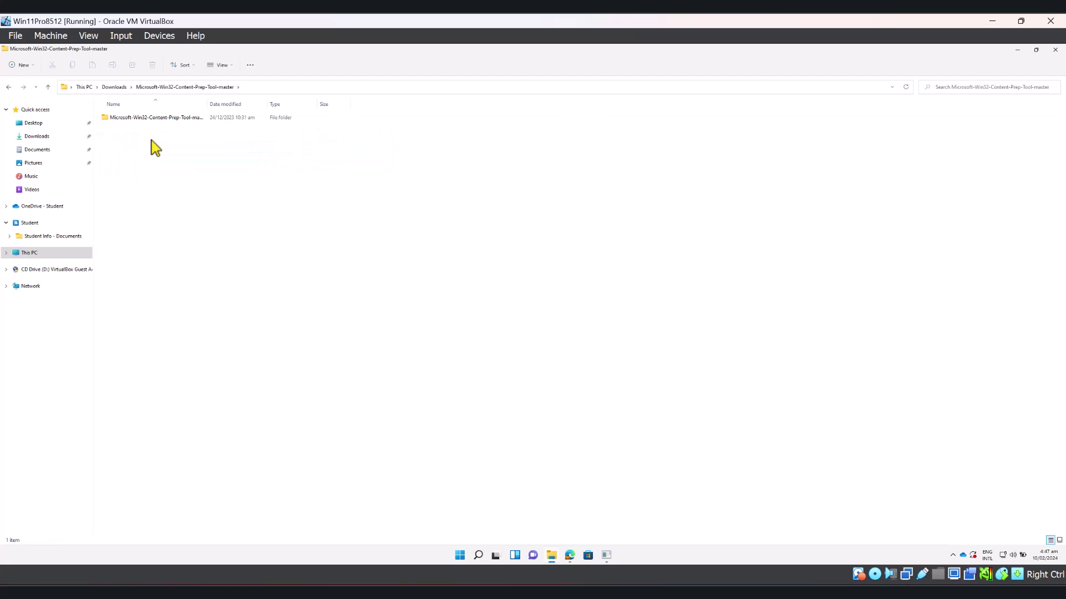
pyautogui.doubleClick(153, 119)
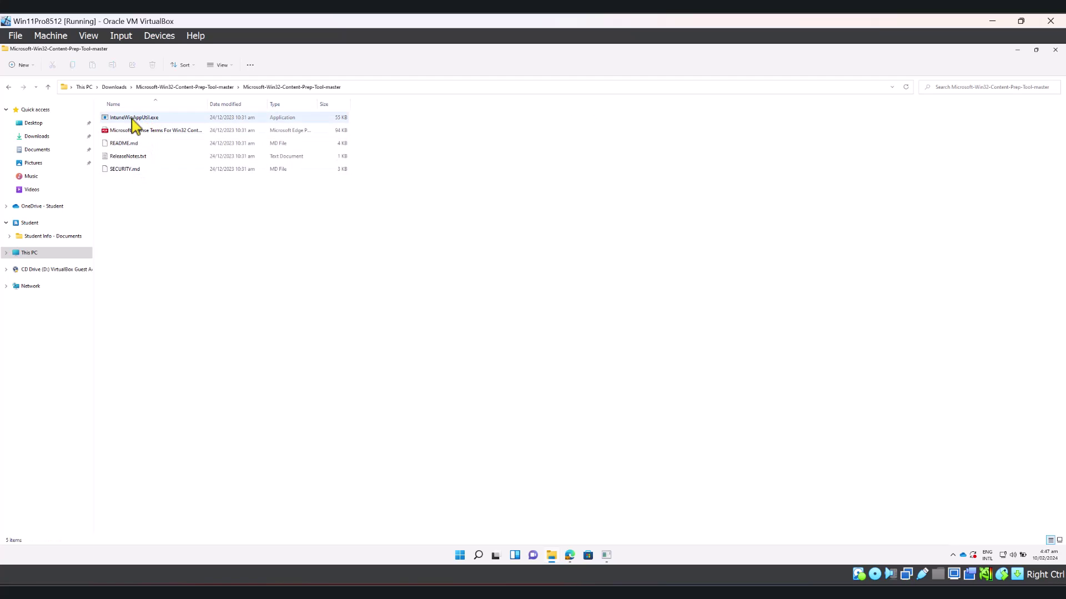
pyautogui.doubleClick(132, 118)
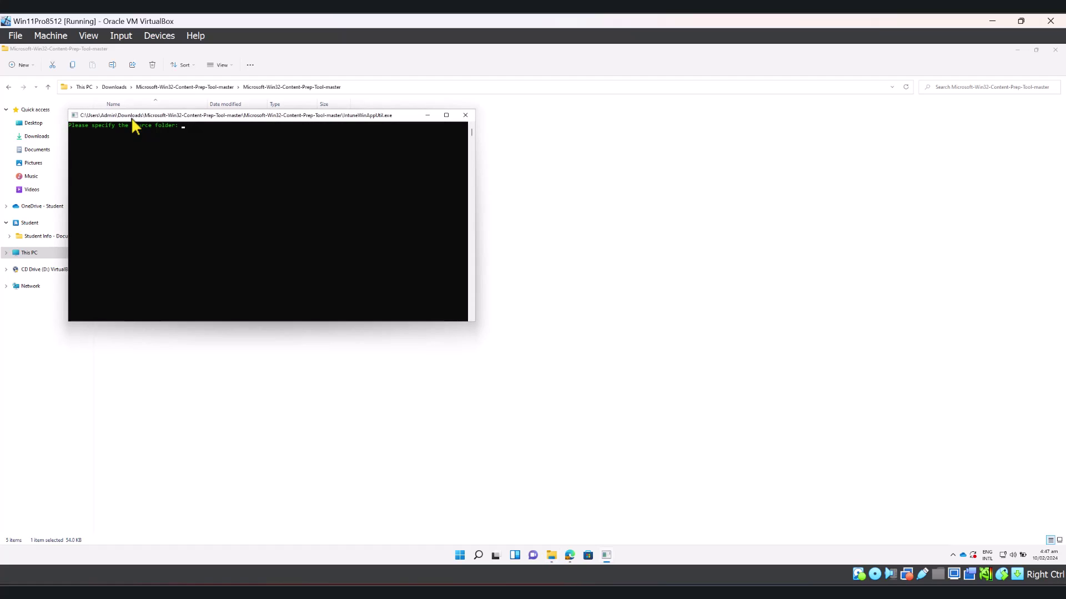
pyautogui.moveTo(131, 118); pyautogui.dragTo(392, 154)
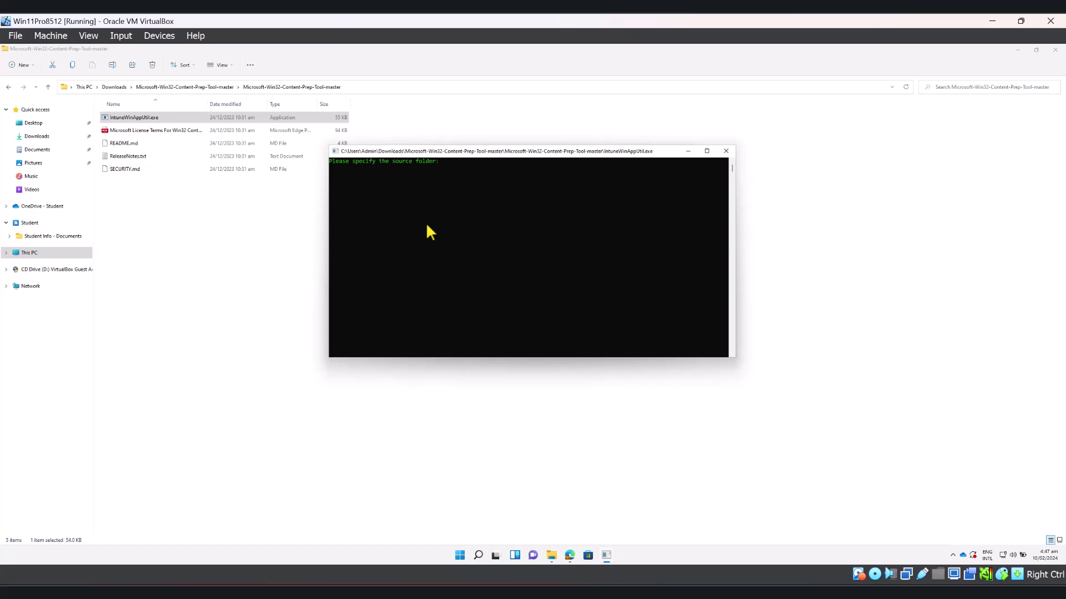
# Step: Copy Setupfile's path and paste C:\Users\Admin\Downloads\Setupfile as the console's source folder
pyautogui.click(113, 88)
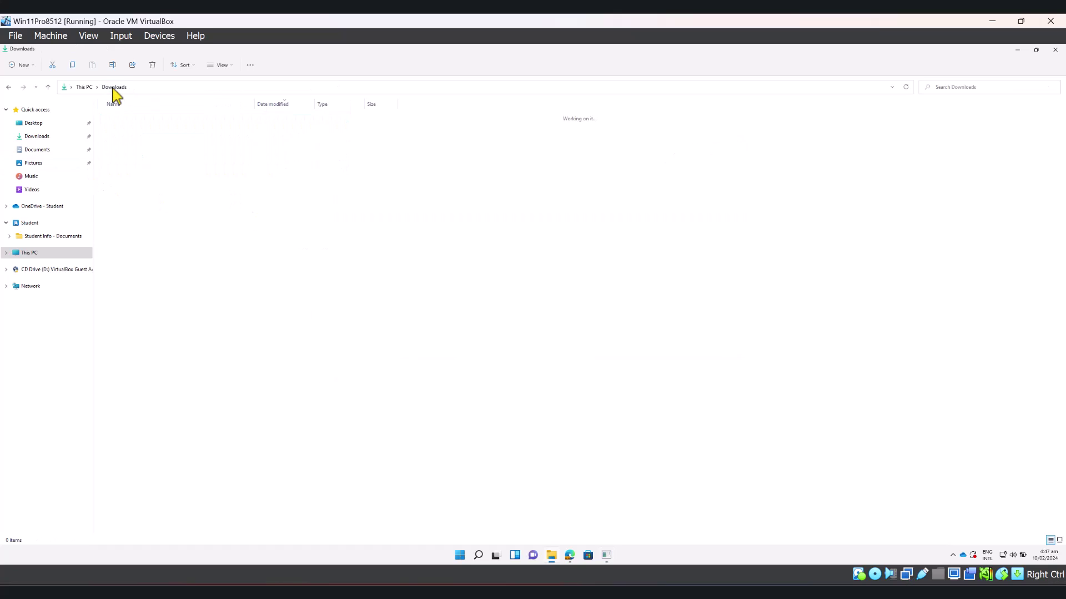
pyautogui.click(122, 142)
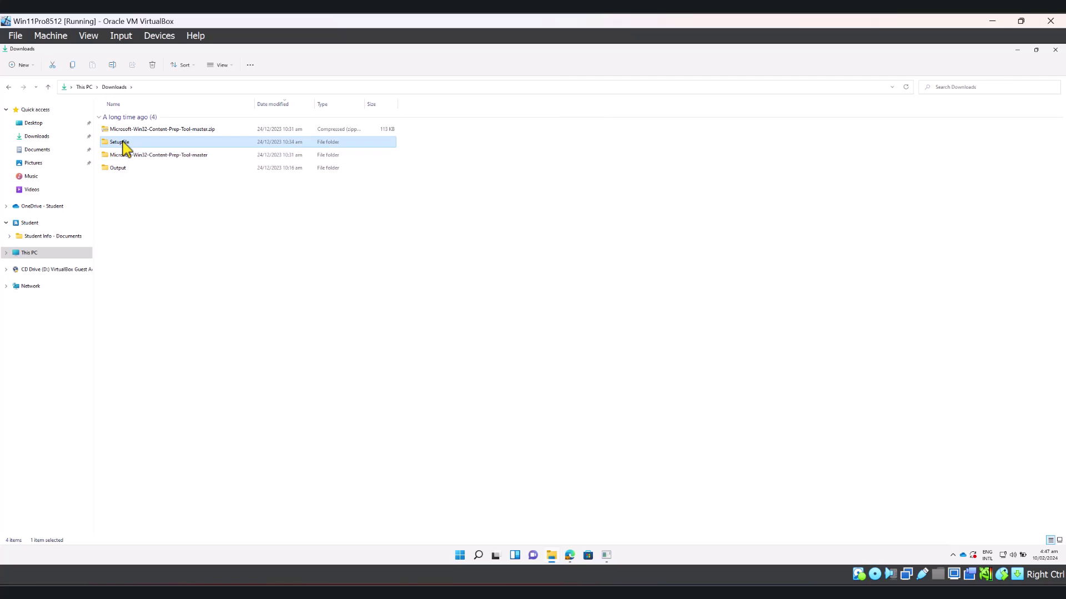
pyautogui.rightClick(123, 146)
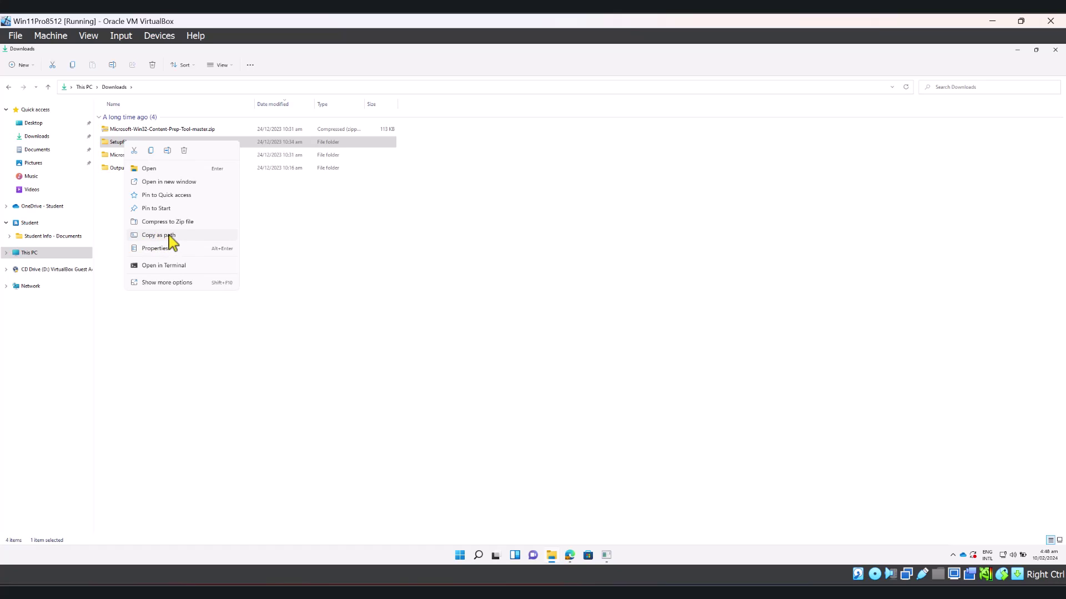
pyautogui.click(170, 236)
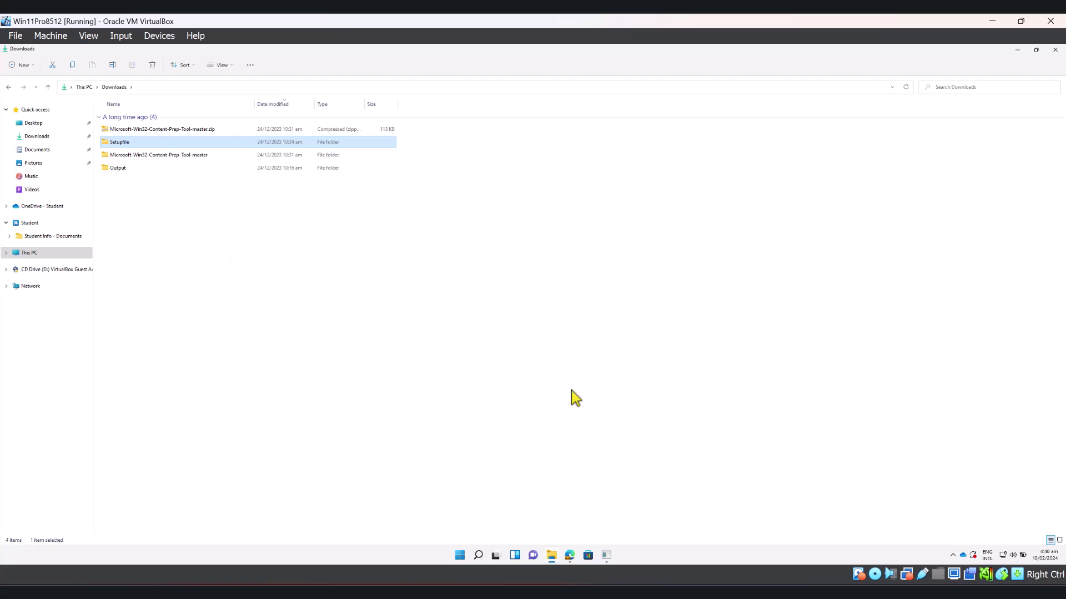
pyautogui.click(606, 556)
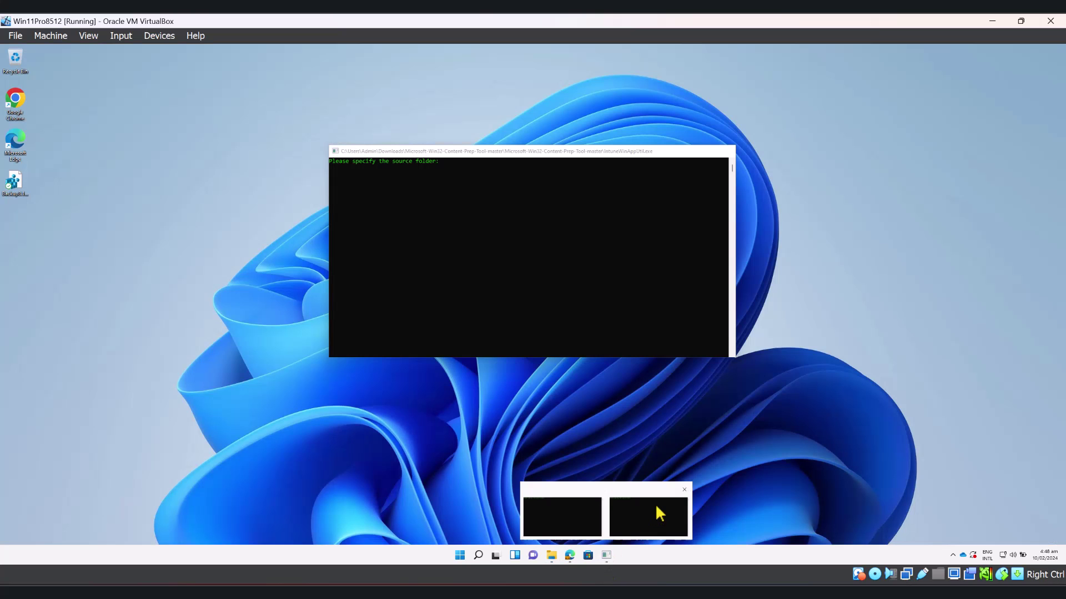
pyautogui.click(655, 506)
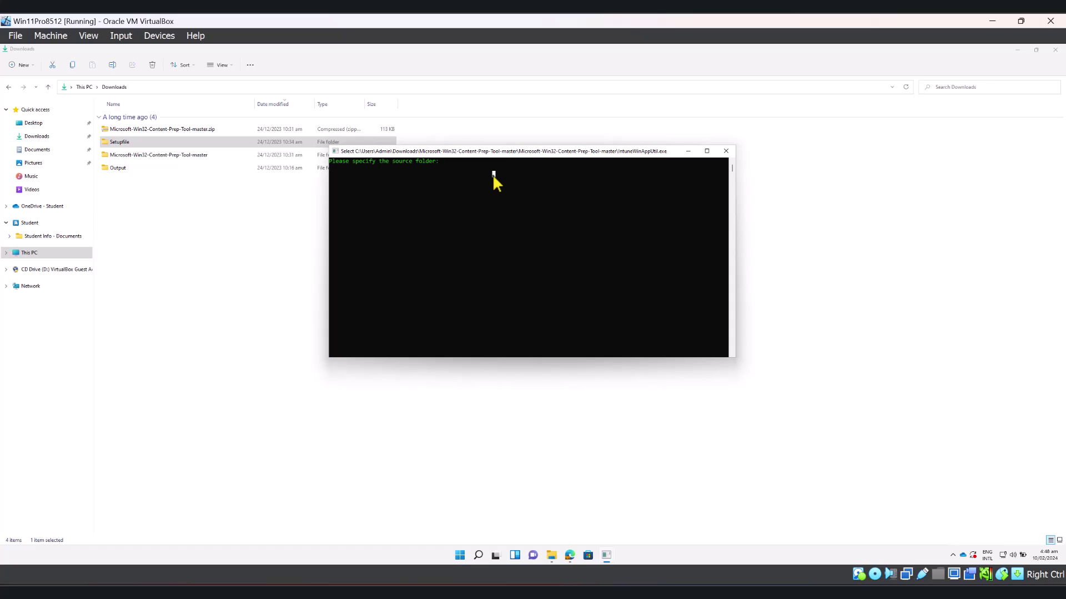
pyautogui.hotkey('ctrl', 'v')
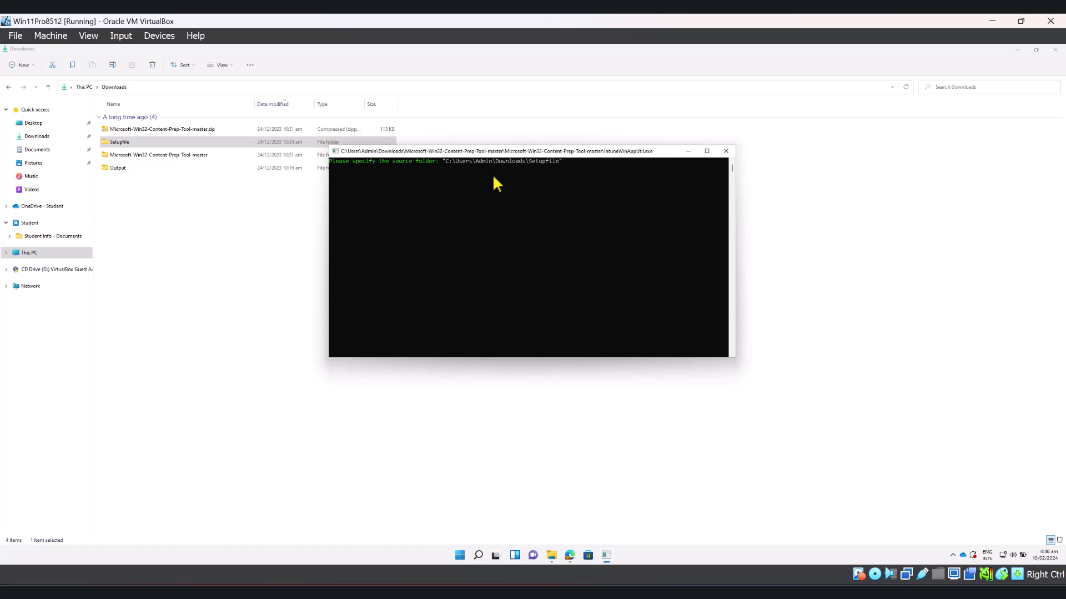
pyautogui.press('Return')
# Step: Check the installer name in Setupfile, then enter ChromeSetup.exe as the setup file
pyautogui.click(142, 145)
pyautogui.doubleClick(142, 146)
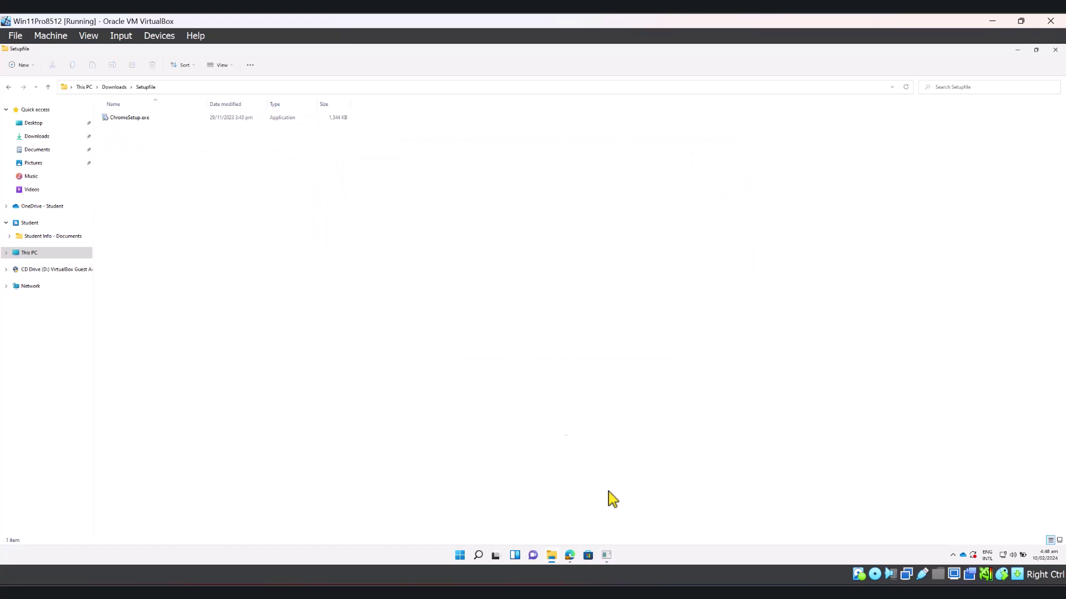
pyautogui.moveTo(607, 555)
pyautogui.click(633, 526)
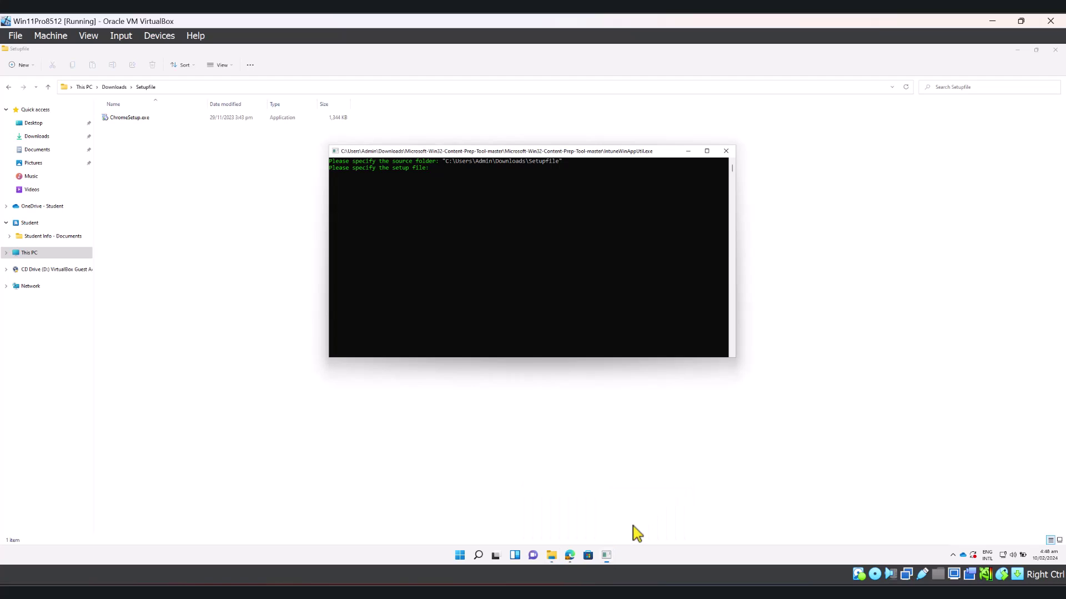
pyautogui.write('ChromeSetup.exe')
pyautogui.press('Return')
# Step: Copy the Output folder's path from Downloads, leaving the folder name unchanged
pyautogui.click(108, 87)
pyautogui.click(114, 87)
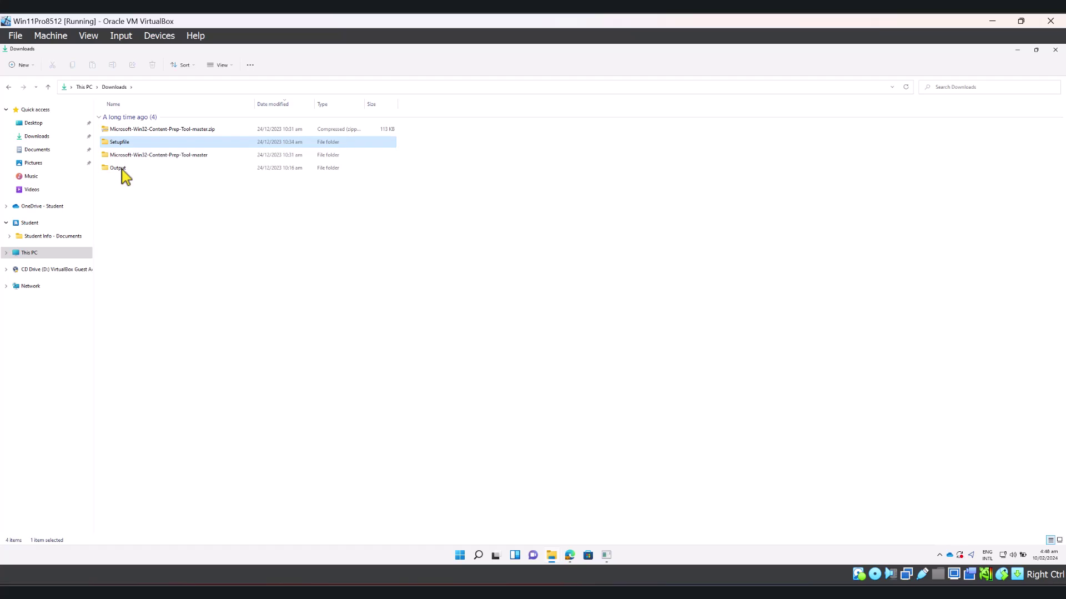
pyautogui.click(121, 168)
pyautogui.press('F2')
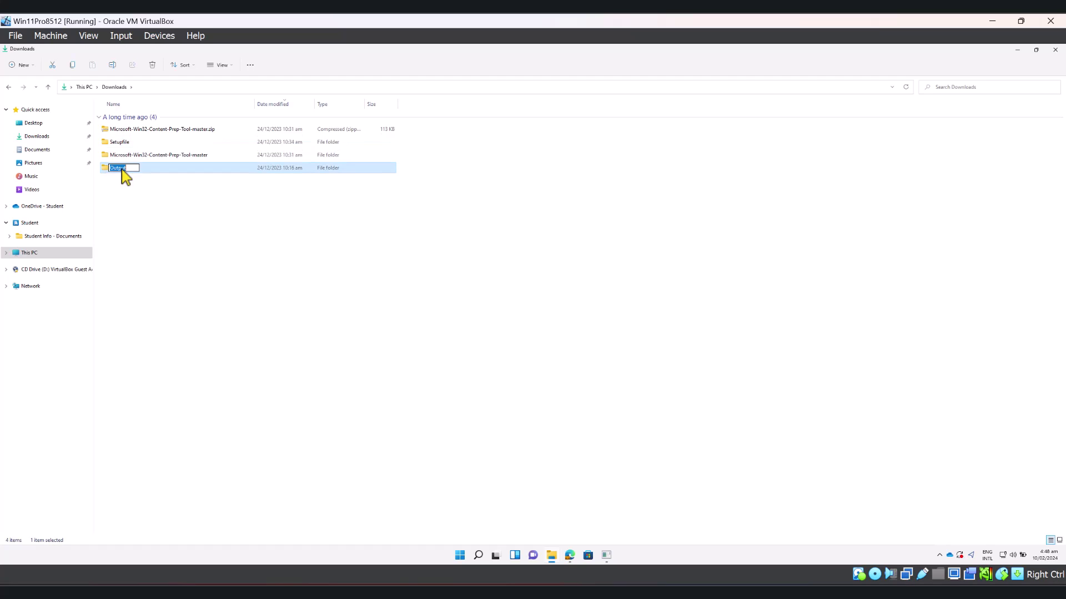
pyautogui.rightClick(121, 168)
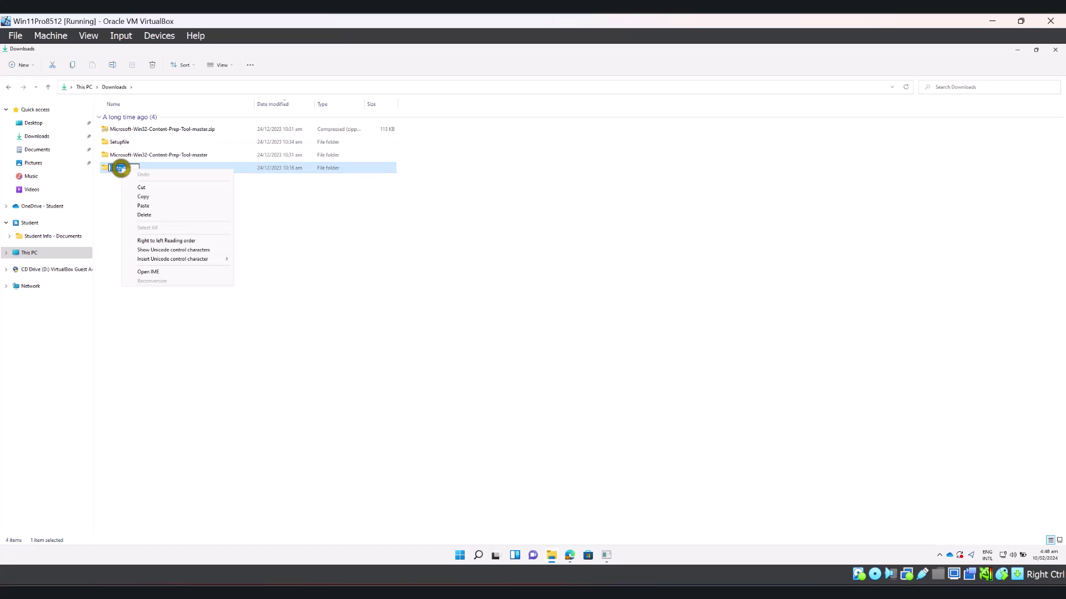
pyautogui.click(113, 202)
pyautogui.click(114, 201)
pyautogui.click(111, 167)
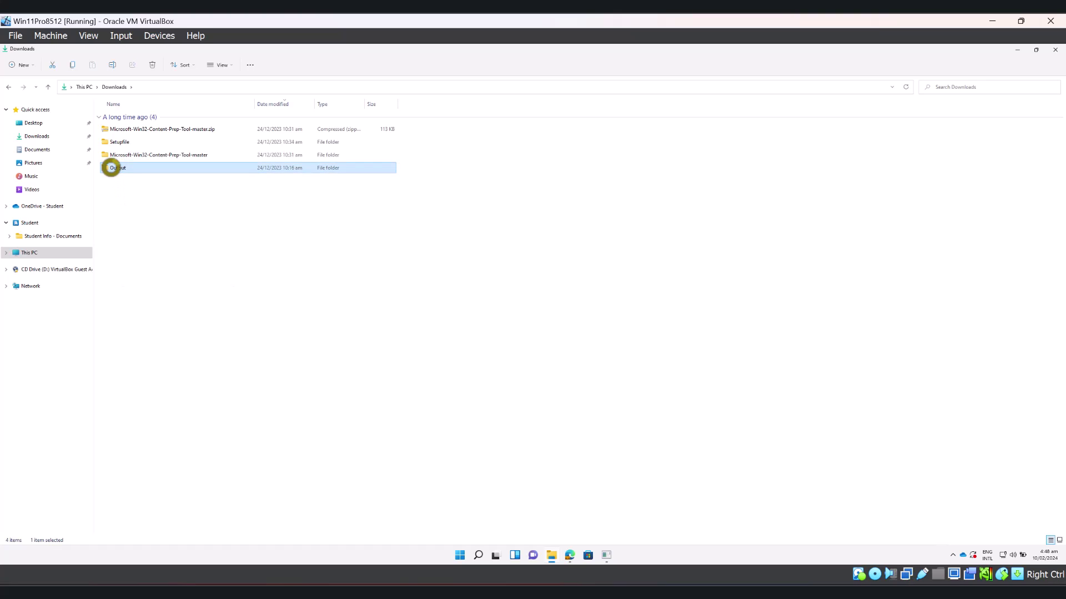
pyautogui.rightClick(111, 167)
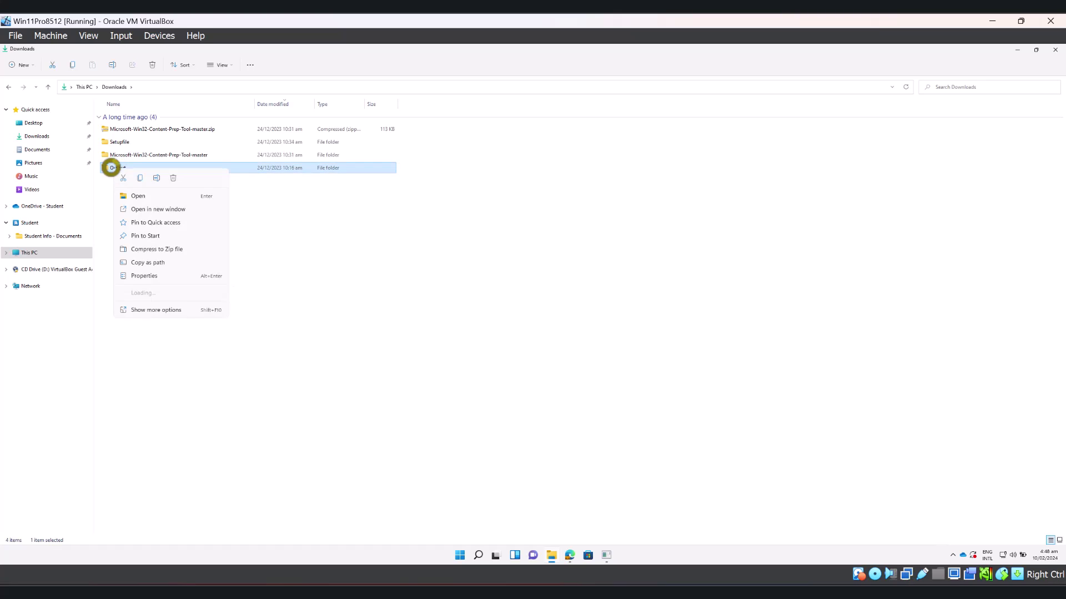
pyautogui.click(142, 264)
# Step: Paste C:\Users\Admin\Downloads\Output into the console as the output folder
pyautogui.moveTo(608, 560)
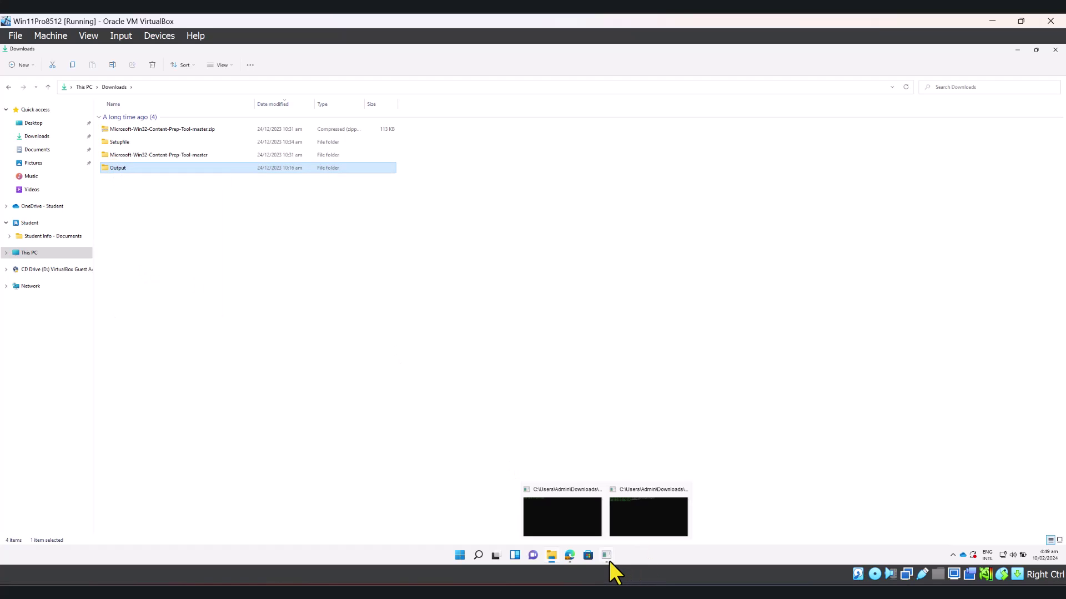
pyautogui.click(633, 516)
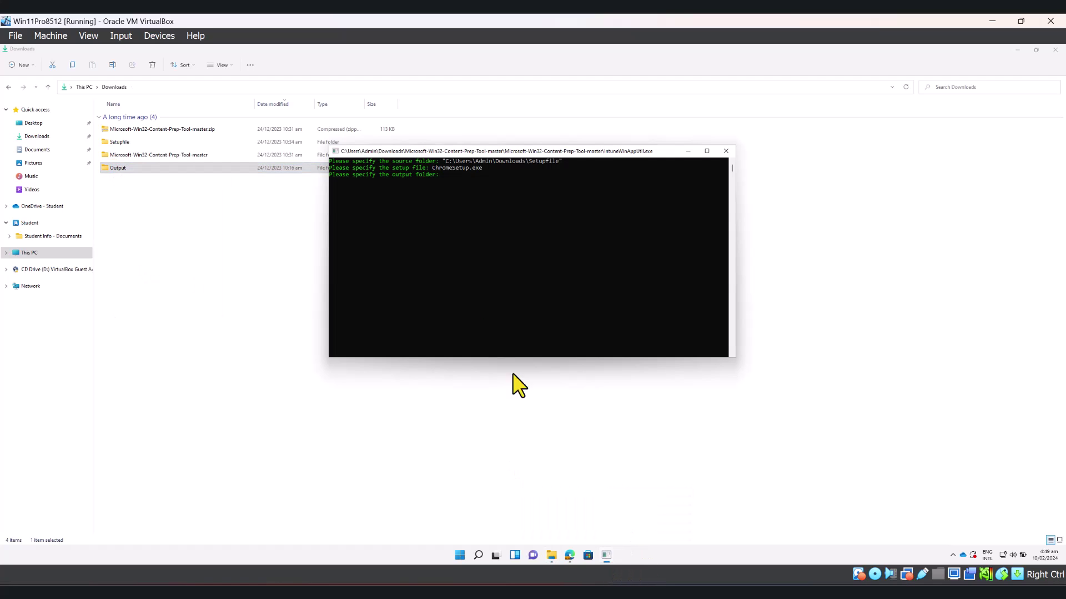
pyautogui.click(470, 186)
pyautogui.rightClick(469, 182)
pyautogui.press('Return')
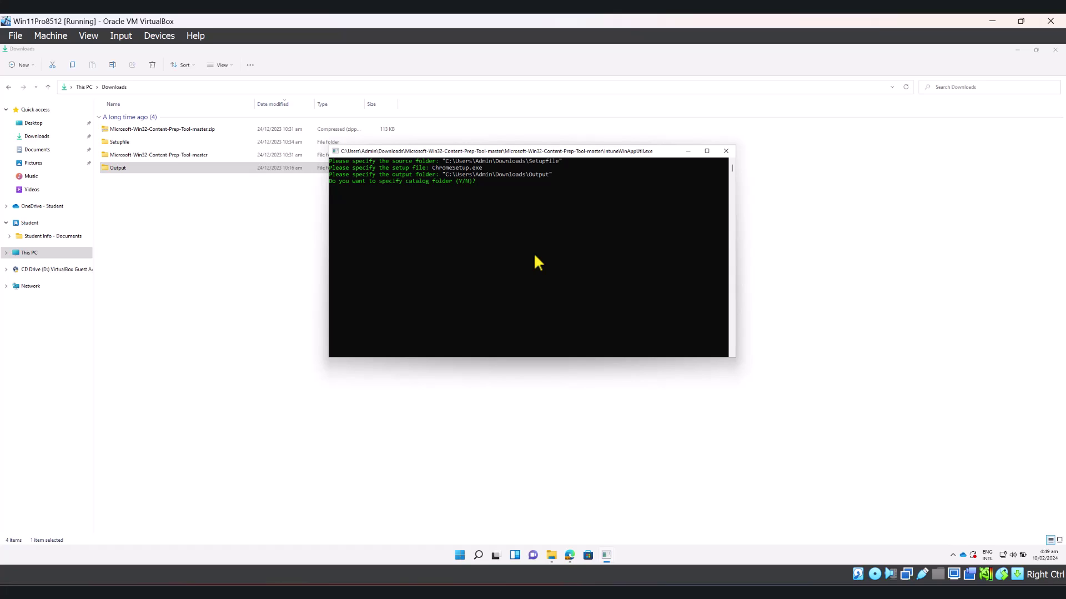
# Step: Answer N to the catalog folder question so packaging completes and the console closes
pyautogui.write('N')
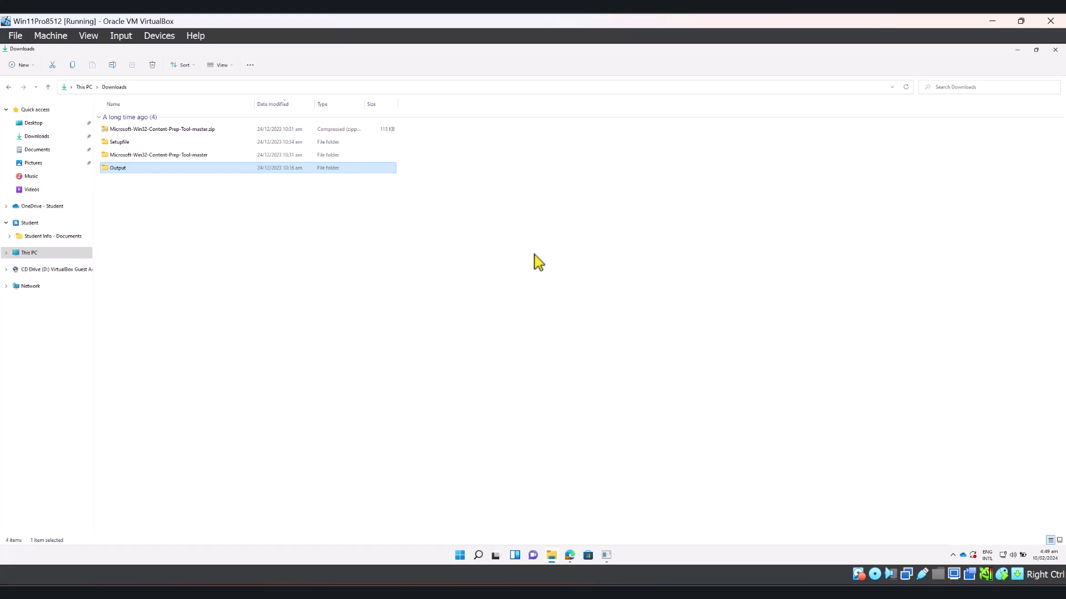
# Step: Open the Output folder to see the 1,252 KB ChromeSetup.intunewin package
pyautogui.click(168, 247)
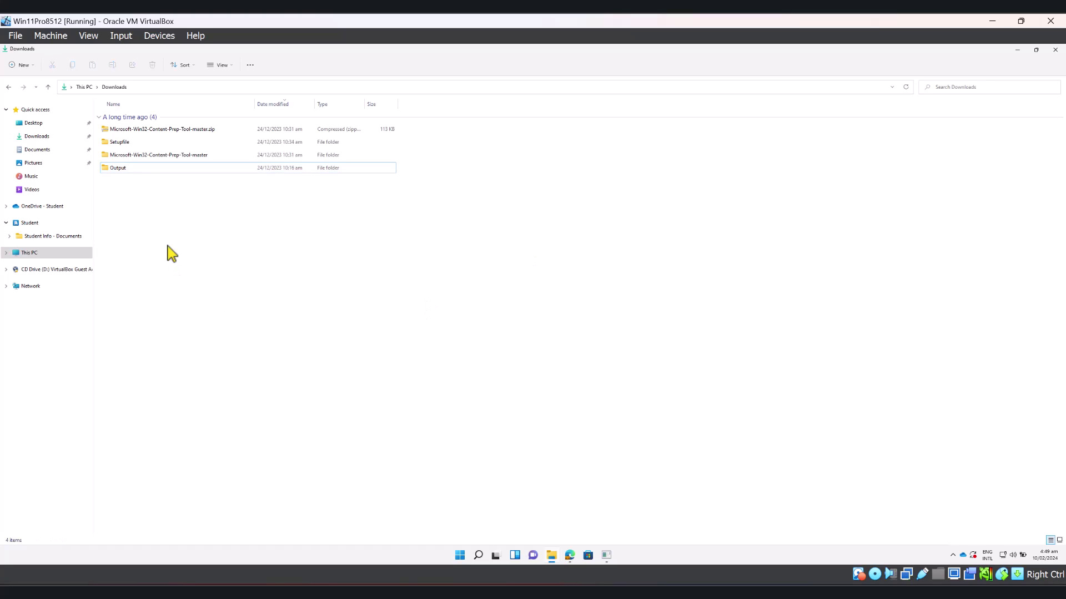
pyautogui.doubleClick(129, 170)
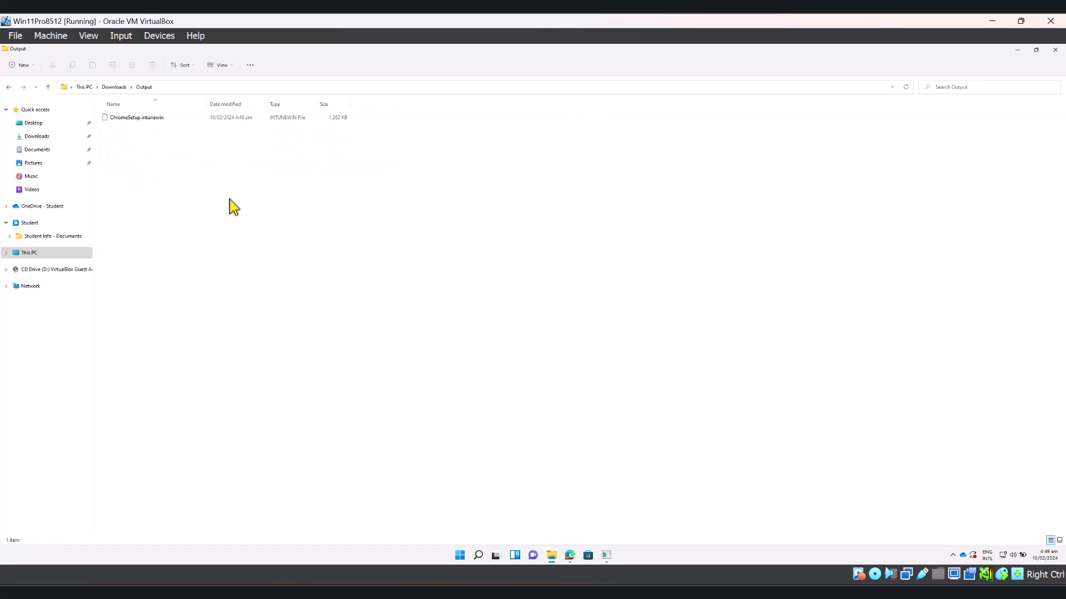